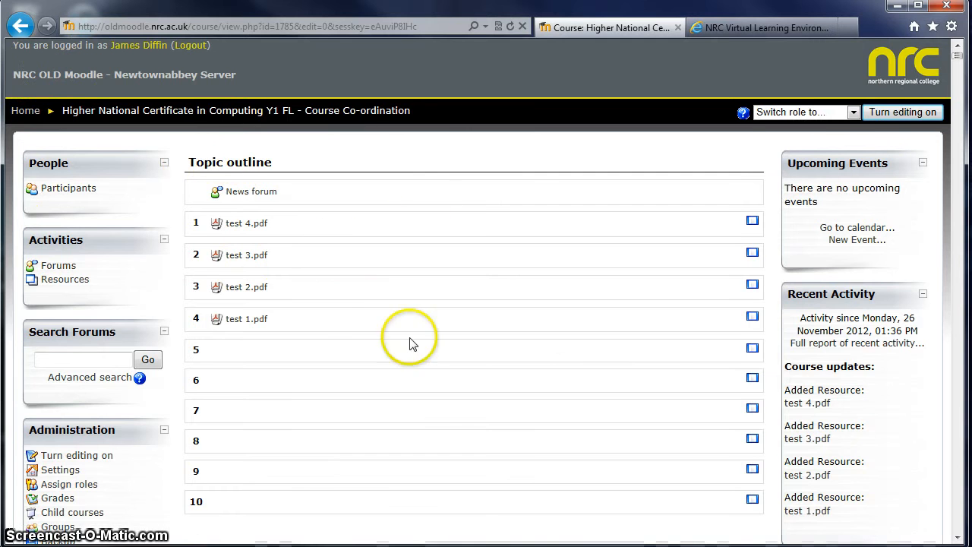
- Open the course backup settings for the Higher National Certificate in Computing Y1 FL course
scroll(374, 307, "down", 1)
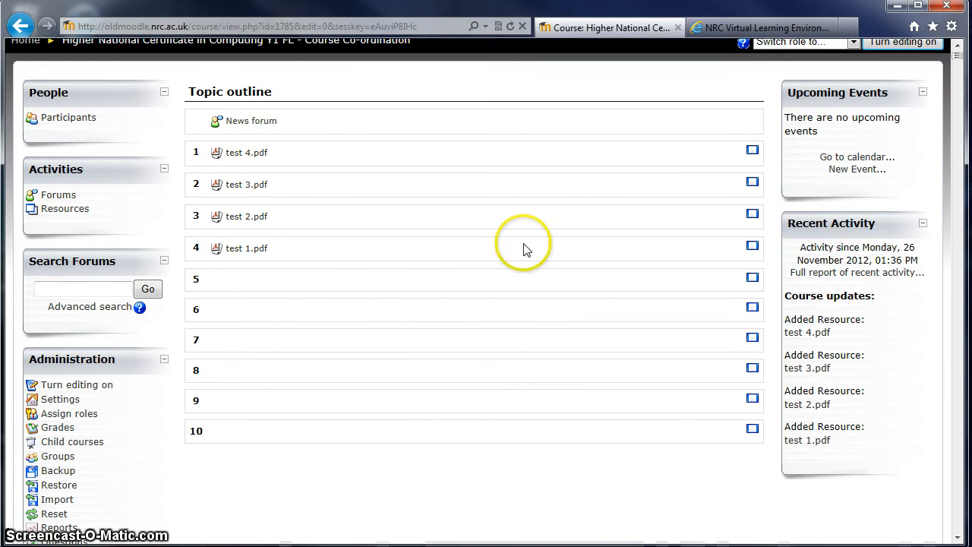
scroll(303, 267, "up", 1)
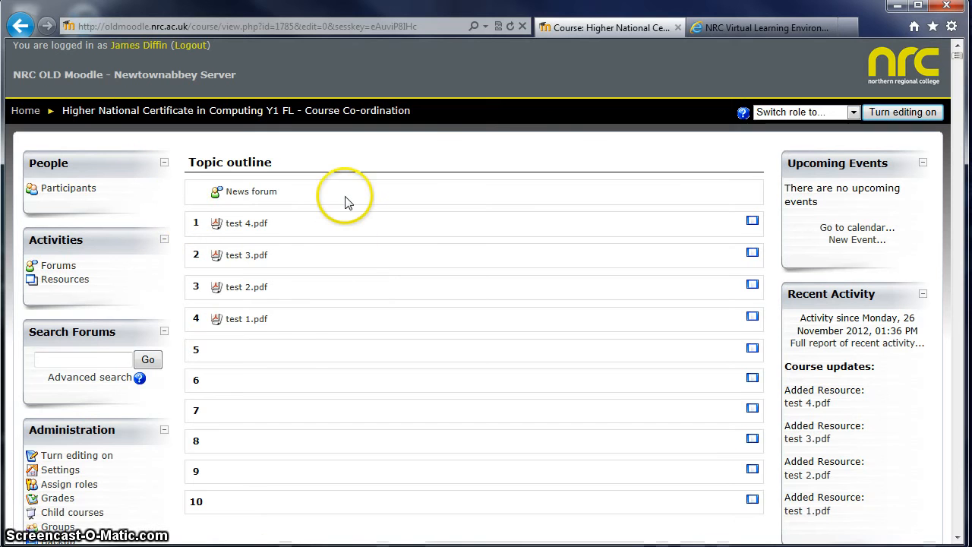
scroll(183, 350, "down", 2)
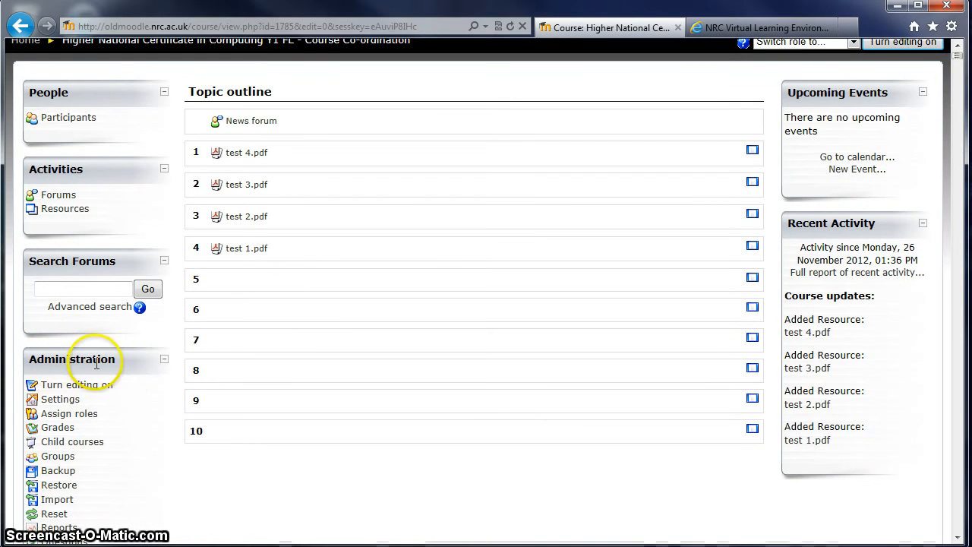
scroll(125, 376, "down", 2)
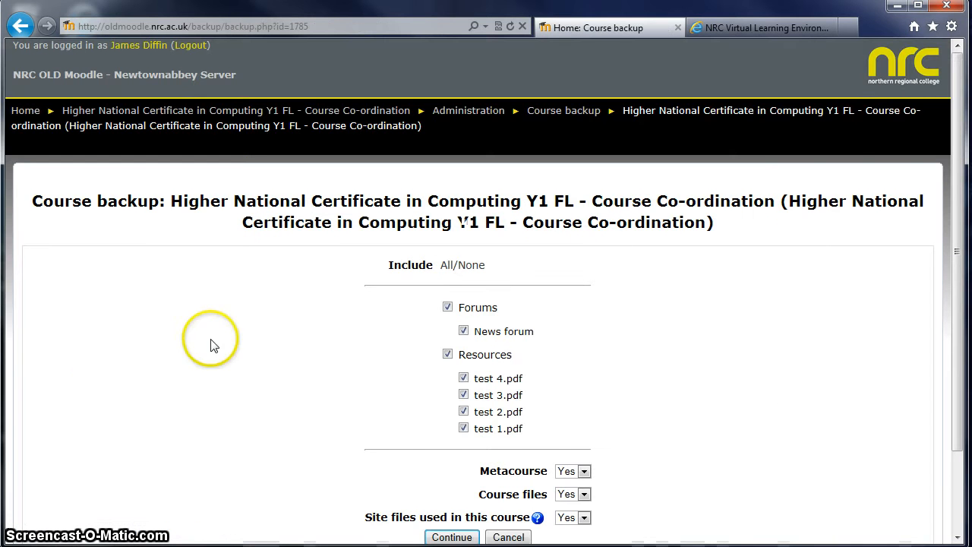
- Include the News forum and the resources test 1.pdf to test 4.pdf in the backup and proceed to its details
scroll(280, 314, "down", 2)
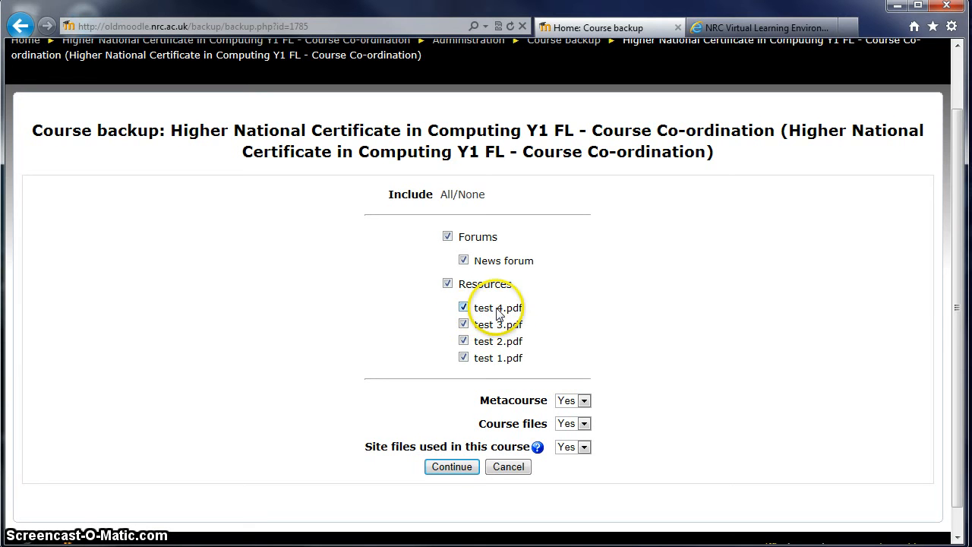
left_click(463, 307)
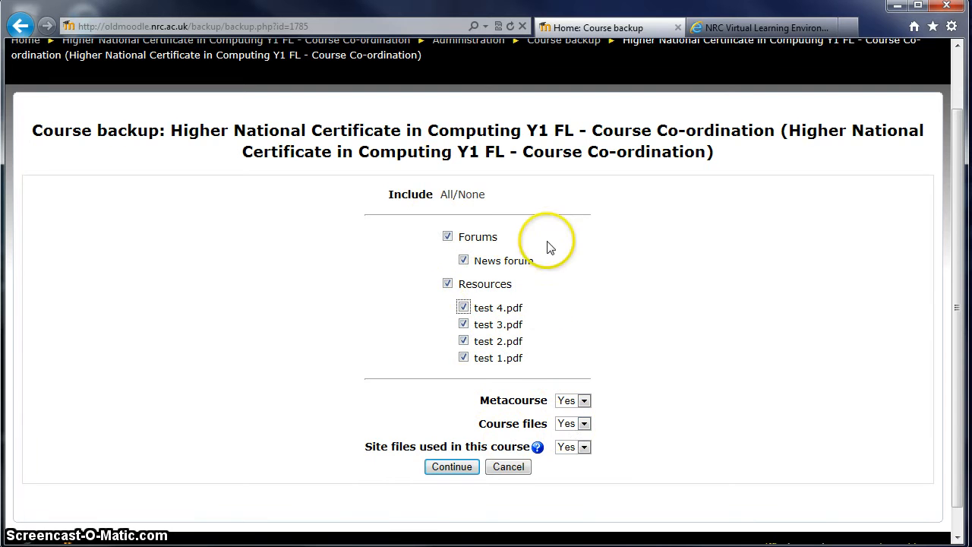
left_click(469, 470)
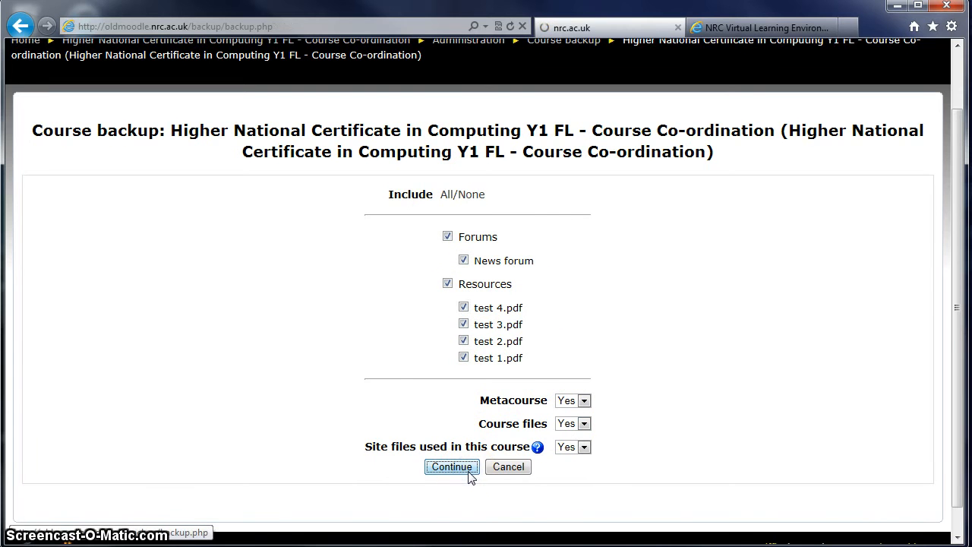
- Review the backup details, run the course backup and proceed to the backup files
scroll(328, 314, "down", 3)
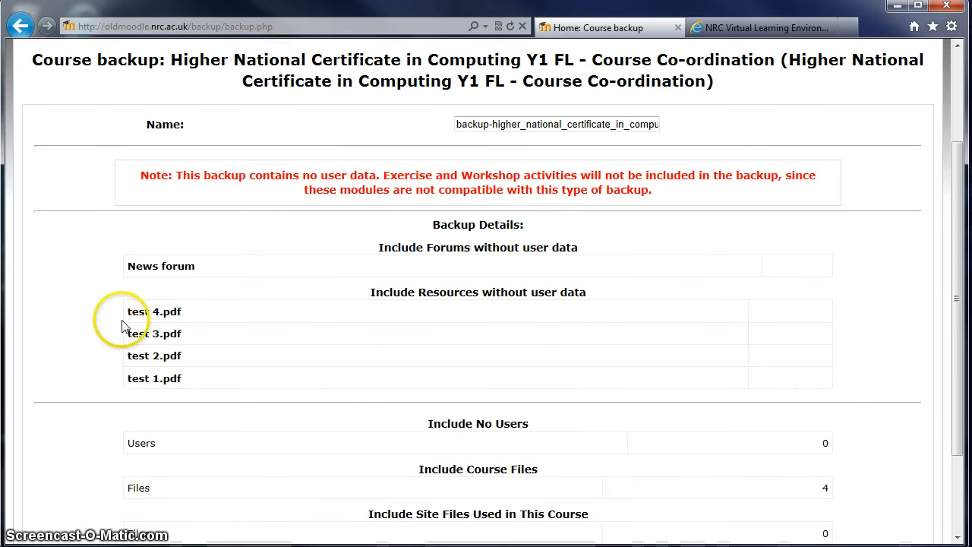
scroll(314, 338, "down", 3)
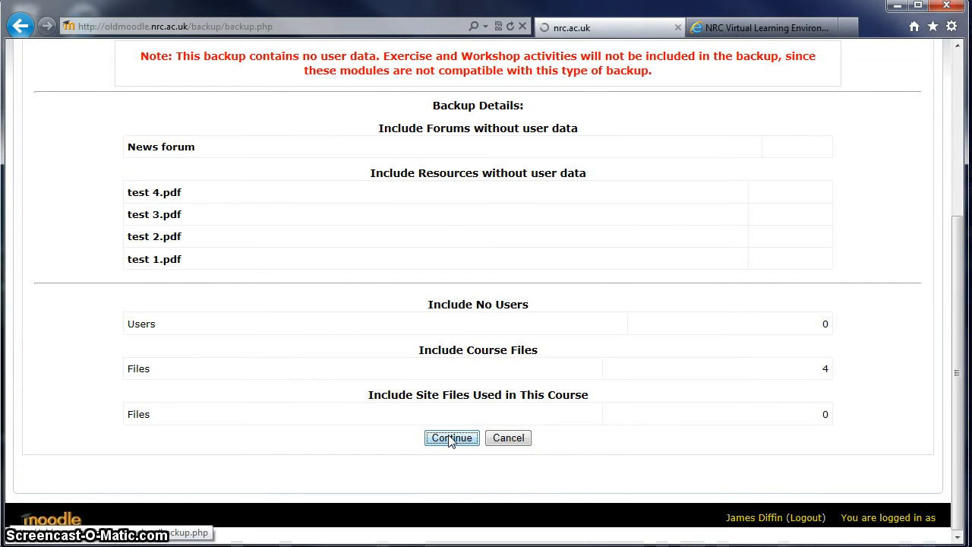
scroll(334, 266, "down", 4)
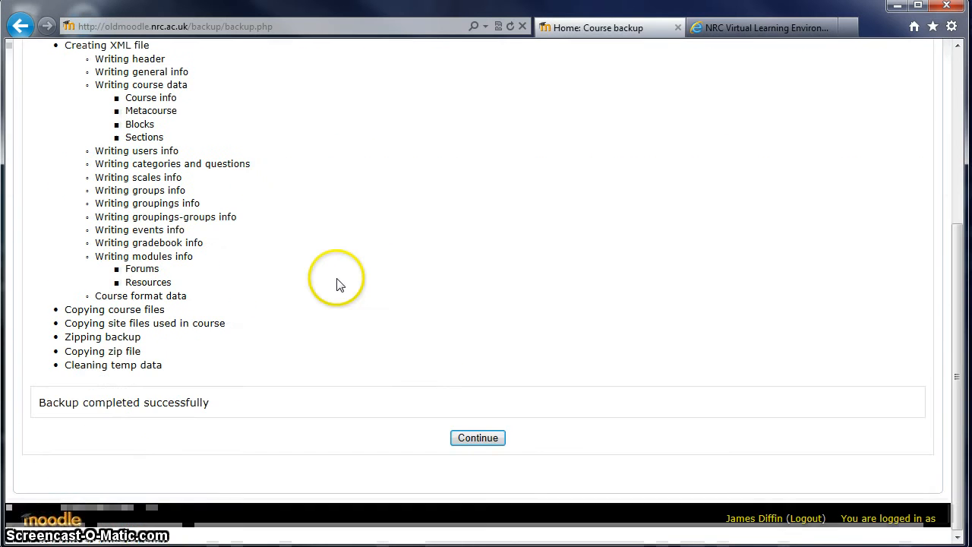
left_click_drag(40, 407, 191, 423)
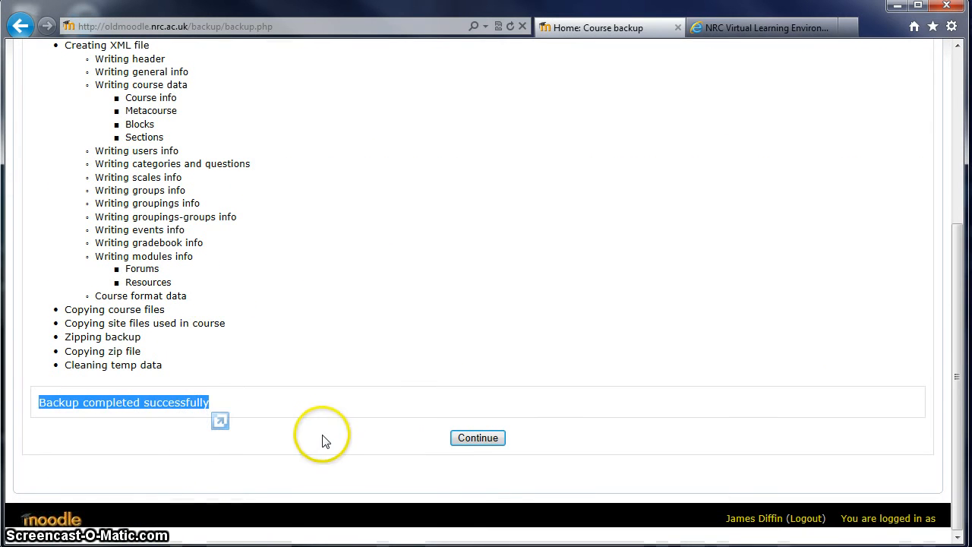
left_click(483, 441)
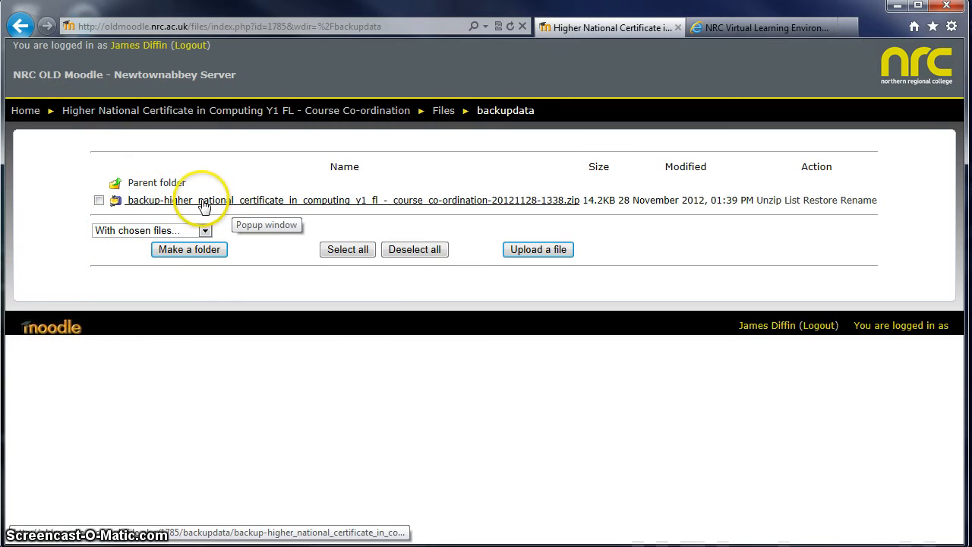
left_click(264, 201)
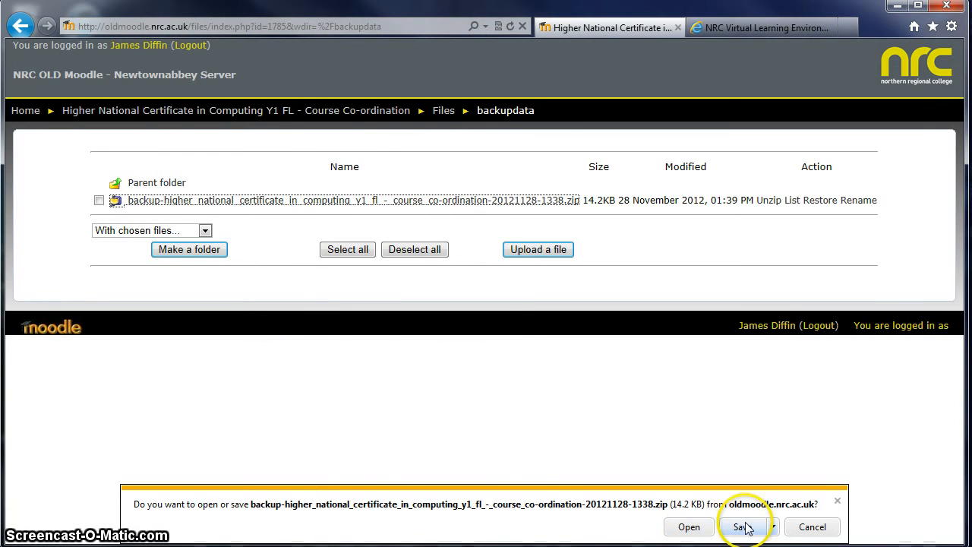
left_click(770, 526)
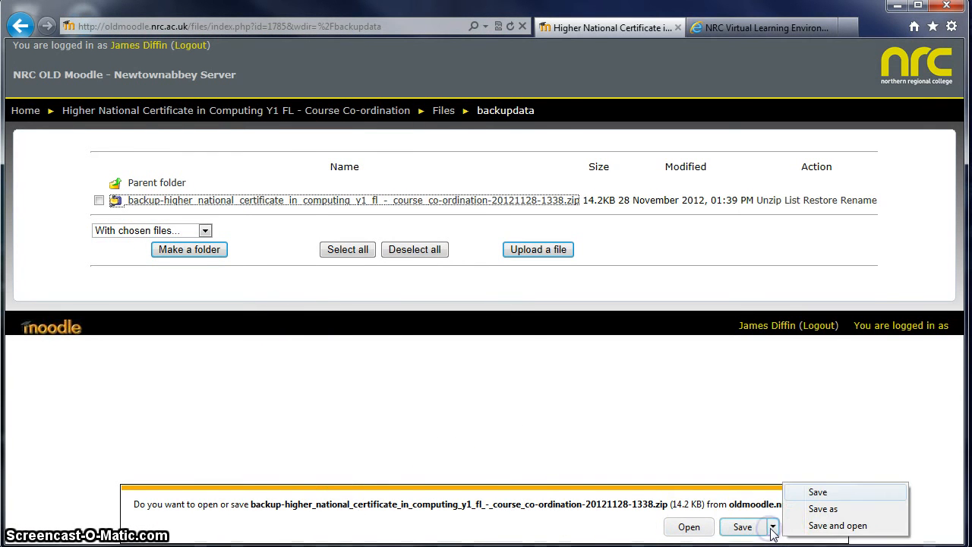
left_click(828, 513)
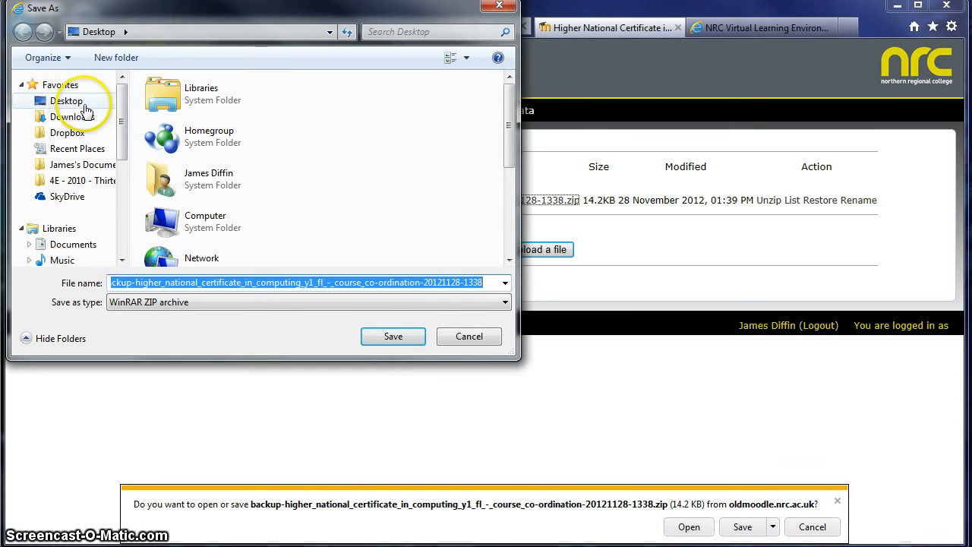
left_click(60, 101)
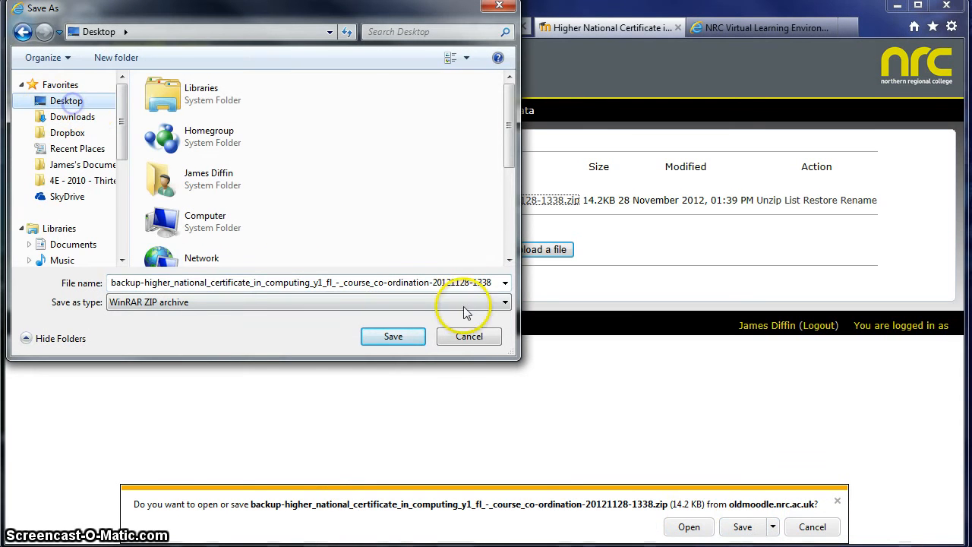
left_click(393, 338)
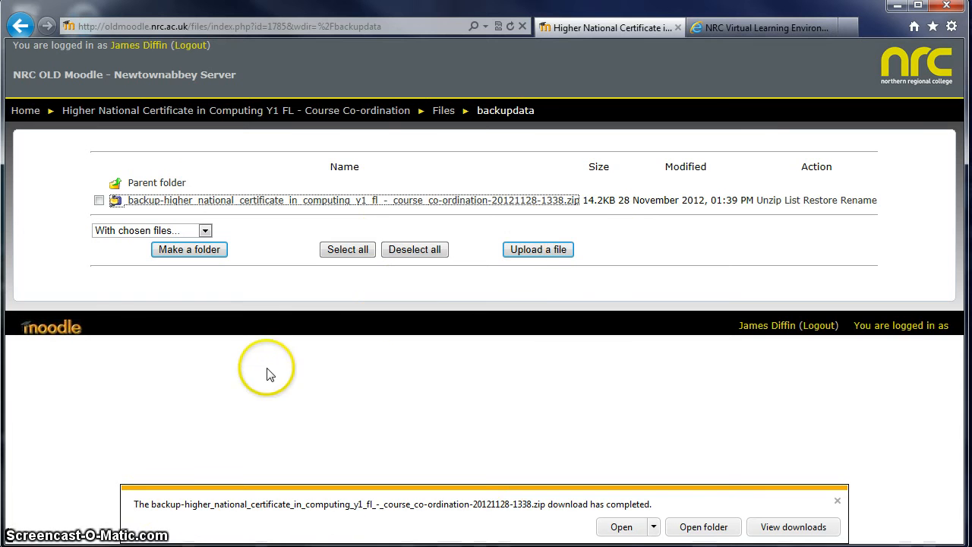
left_click(837, 500)
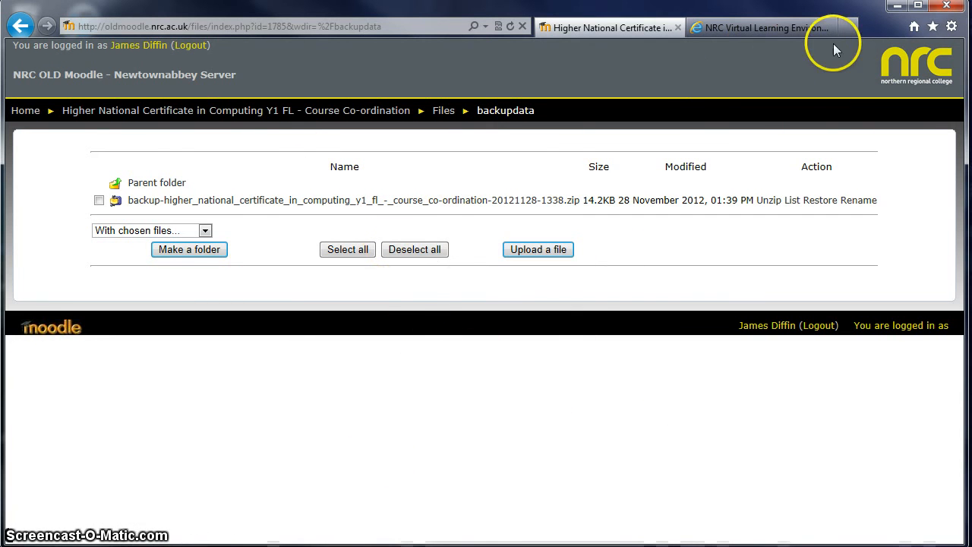
- Switch to the NRC Virtual Learning Environment site and open the Restore page of the TEST002 course
left_click(748, 30)
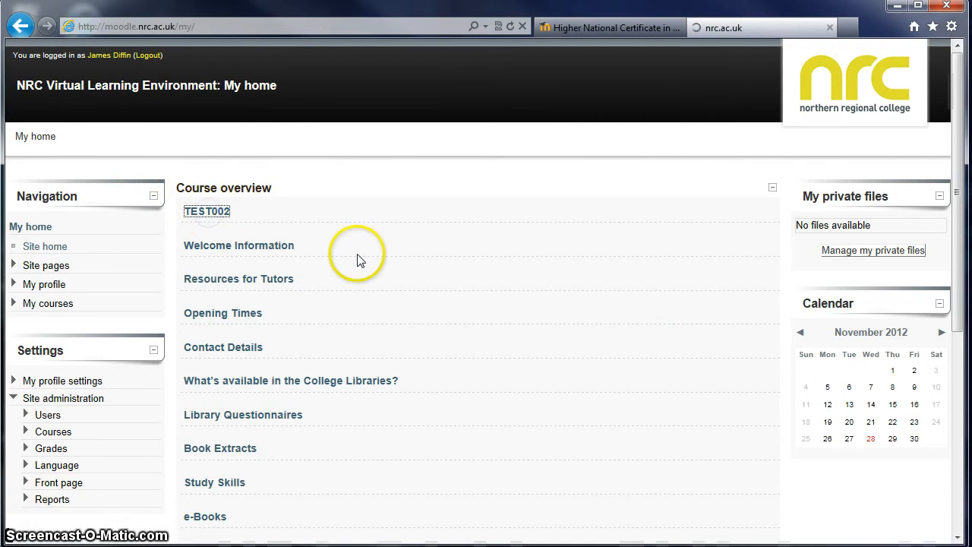
scroll(310, 292, "down", 2)
scroll(311, 300, "up", 2)
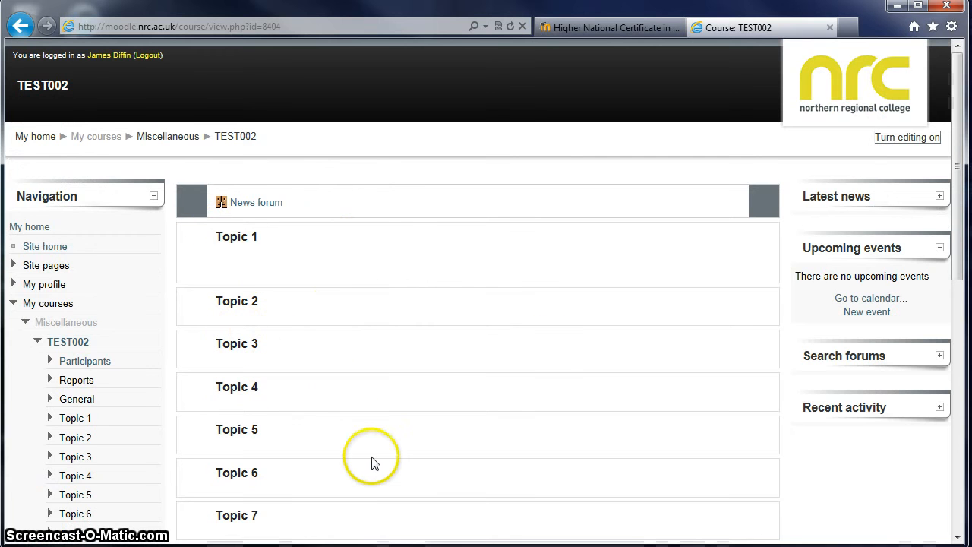
scroll(369, 263, "down", 2)
scroll(364, 191, "up", 1)
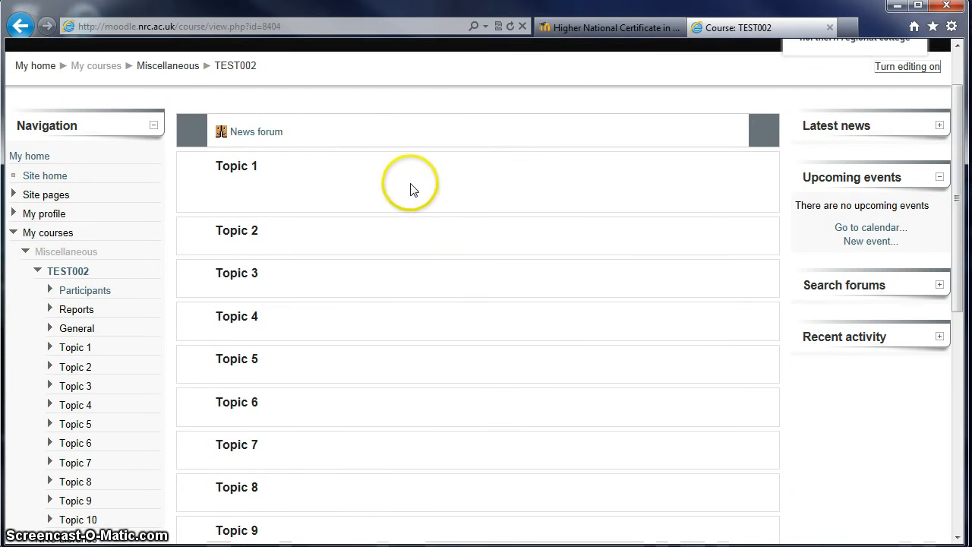
scroll(247, 144, "down", 6)
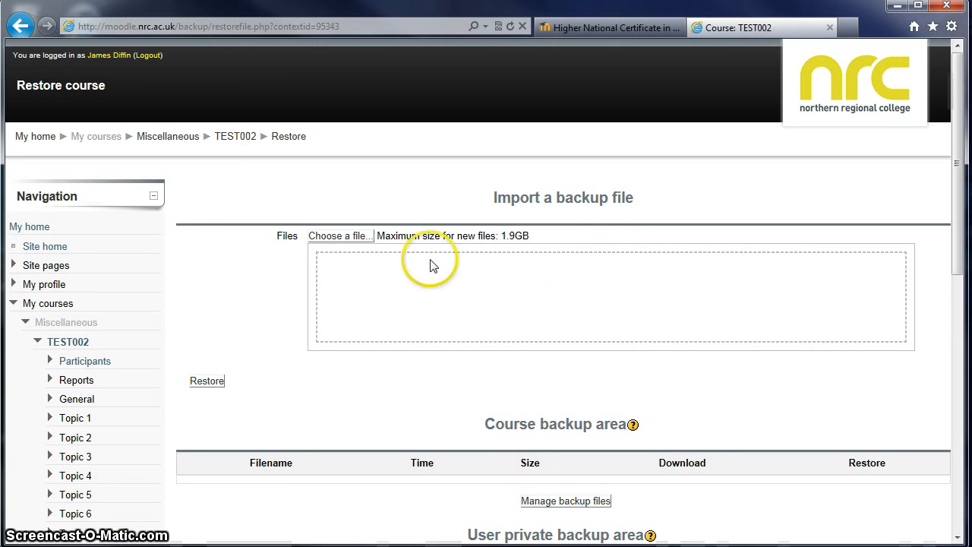
- Upload the Higher National Certificate course backup zip from the Desktop as the backup file to import
left_click(349, 240)
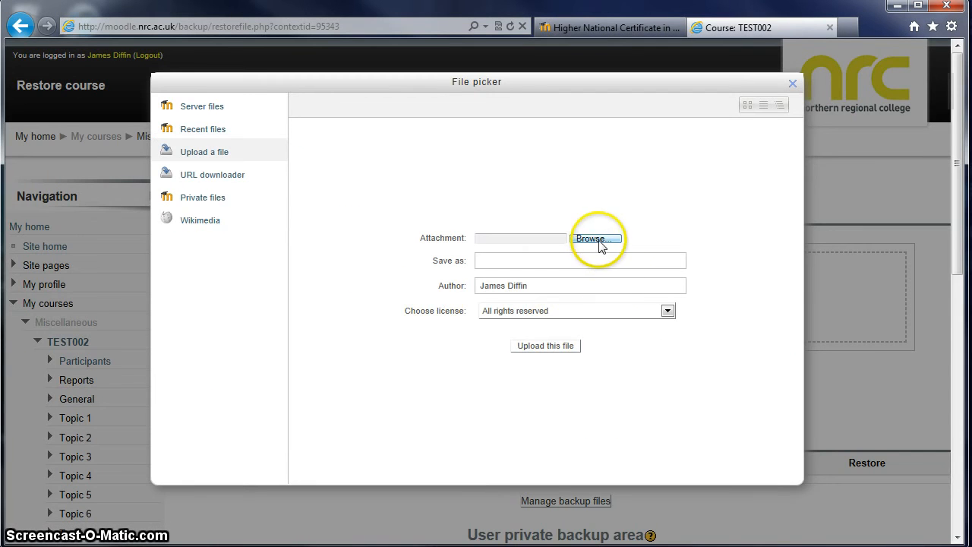
left_click(598, 240)
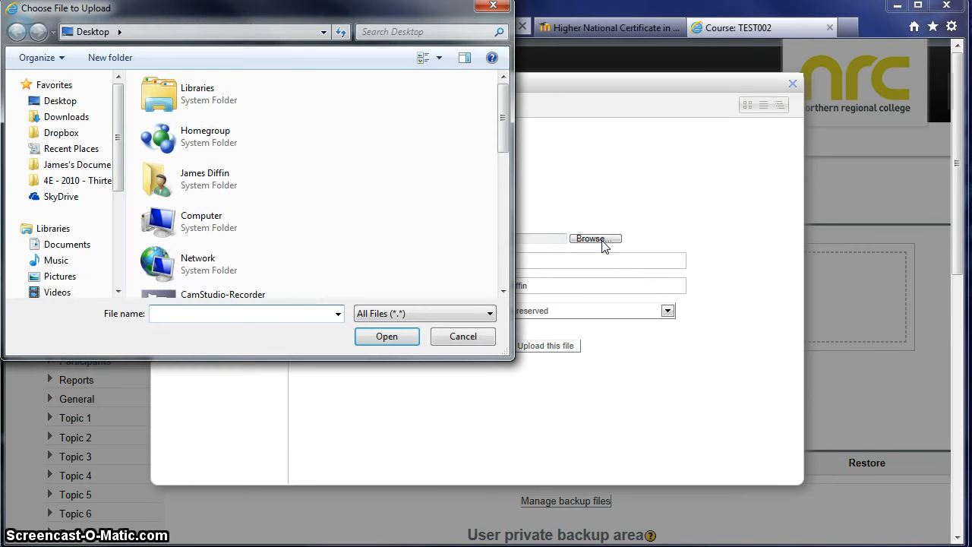
left_click(64, 99)
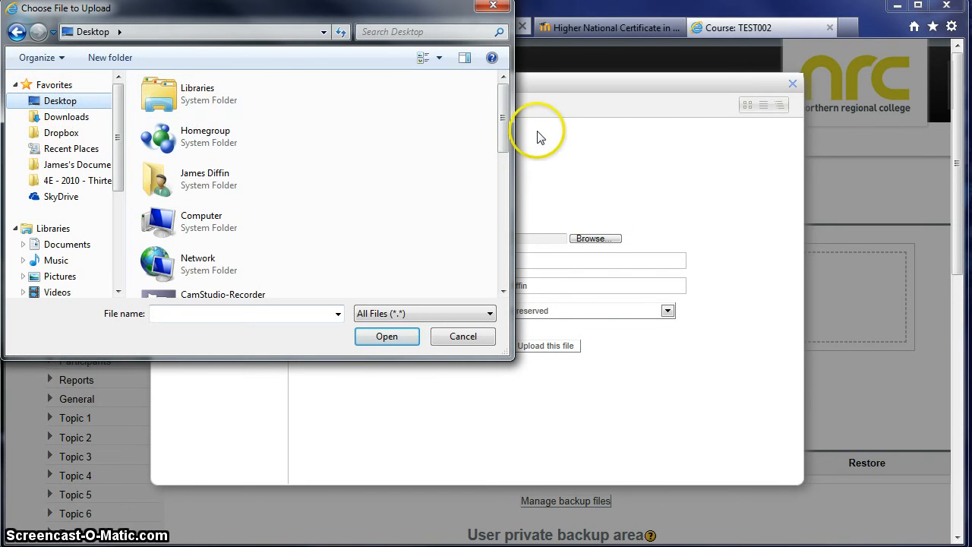
left_click_drag(502, 130, 507, 244)
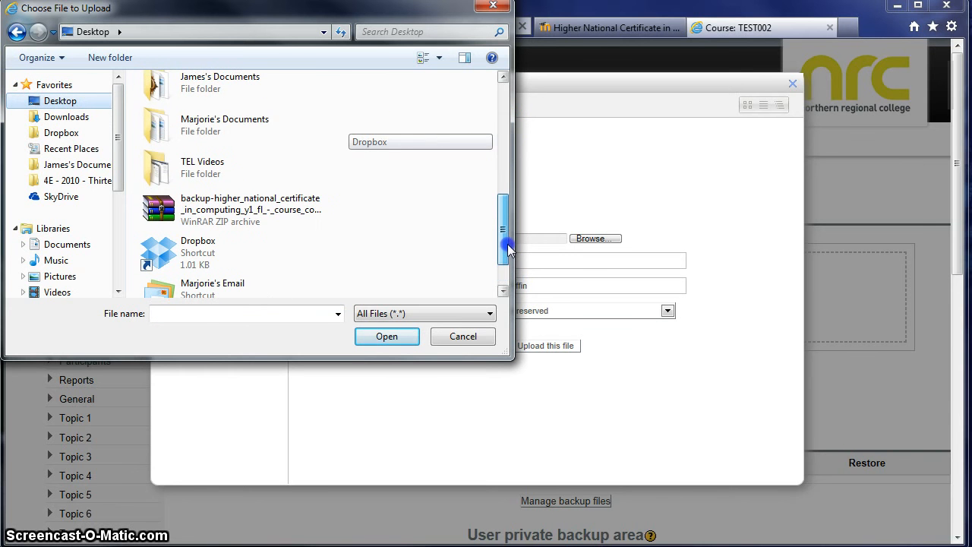
left_click(208, 215)
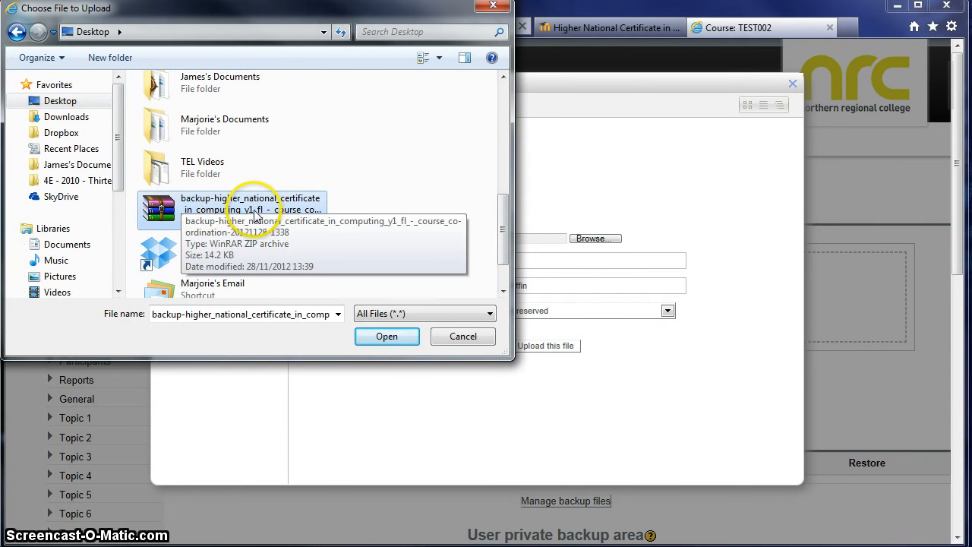
double_click(256, 212)
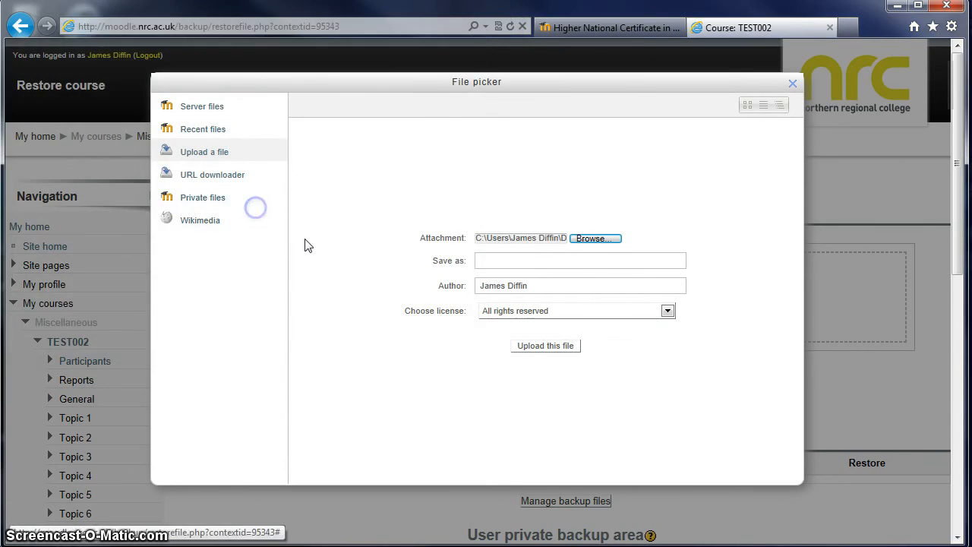
left_click(552, 351)
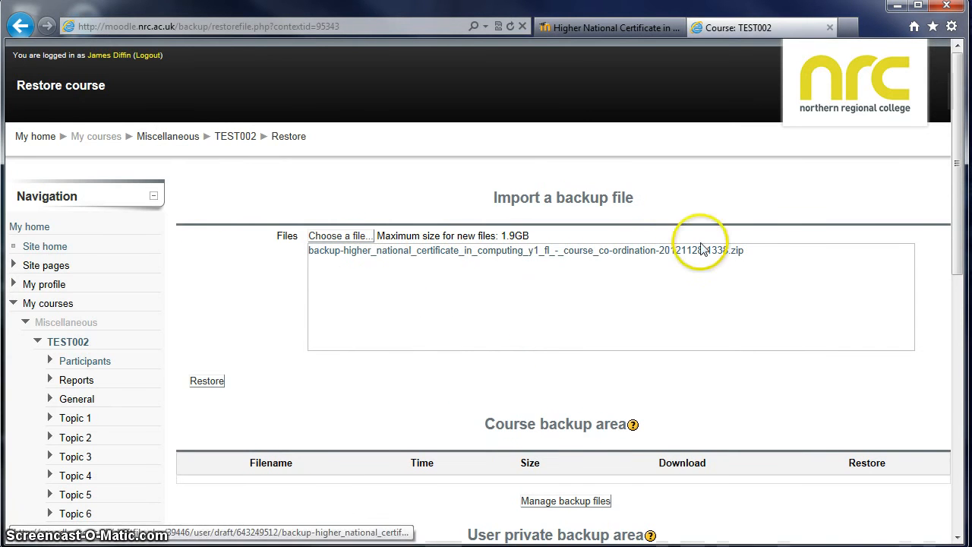
- Start restoring the uploaded Moodle 1 backup and choose to merge it into the current TEST002 course
scroll(344, 282, "down", 5)
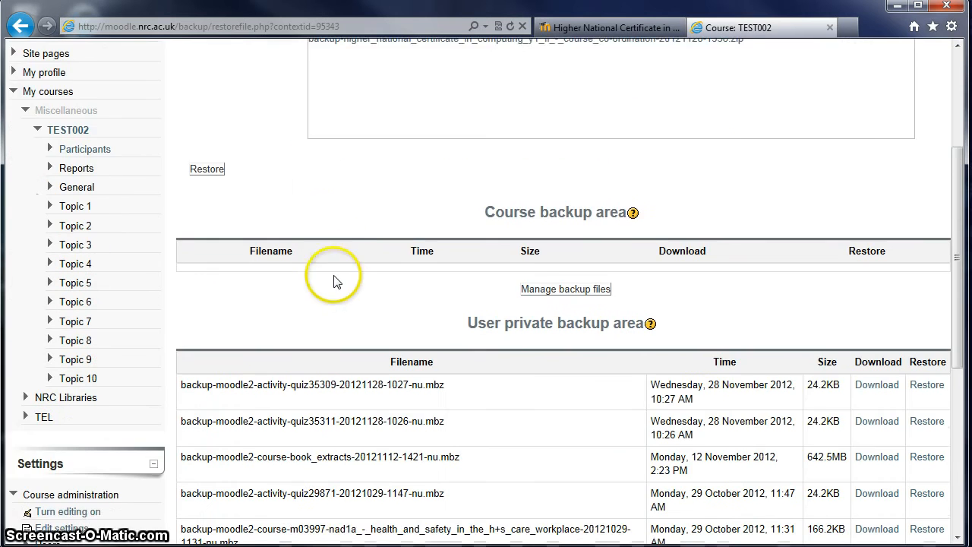
scroll(334, 273, "up", 2)
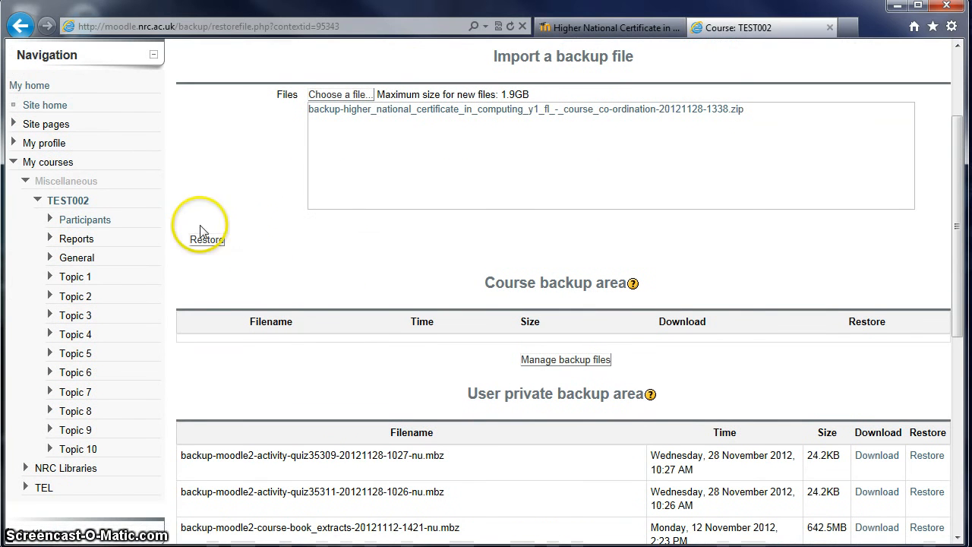
left_click(208, 247)
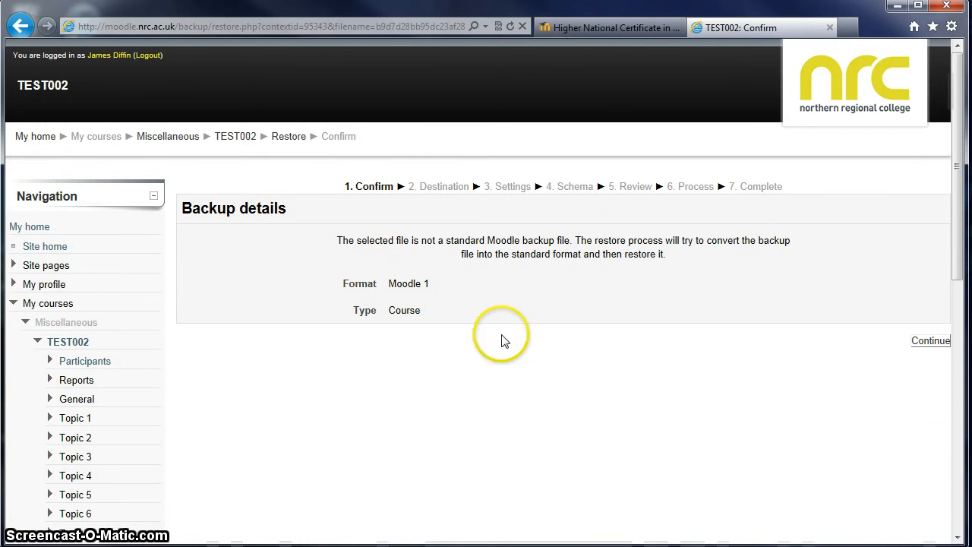
left_click(938, 347)
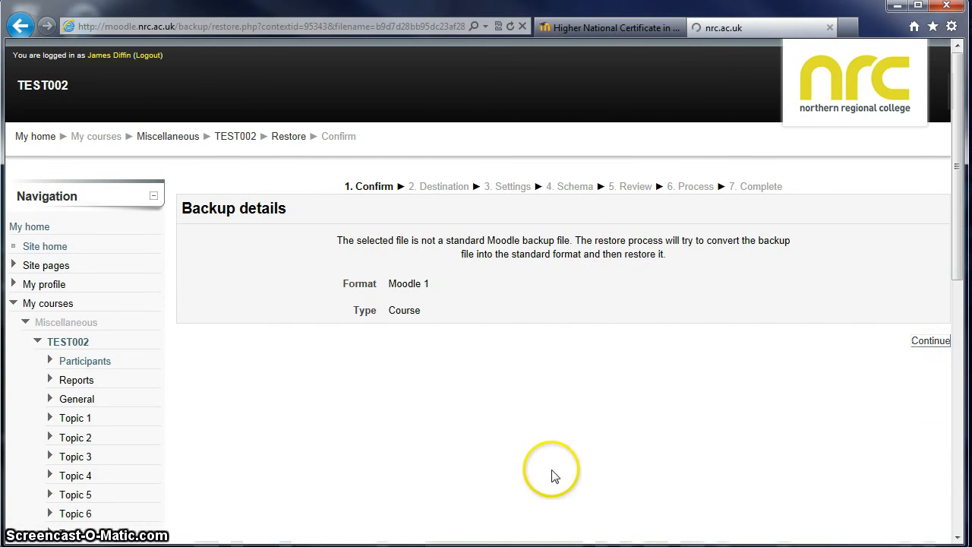
scroll(275, 237, "down", 6)
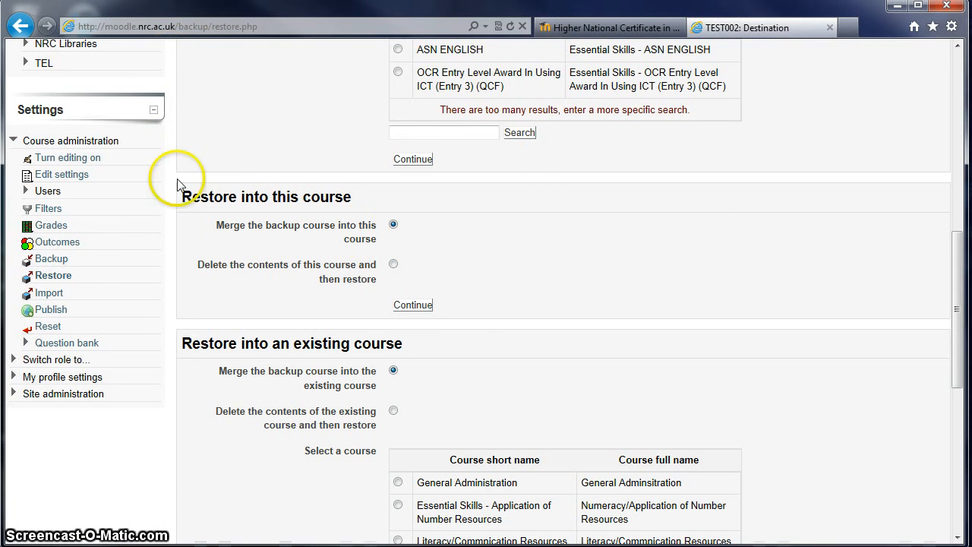
left_click(417, 305)
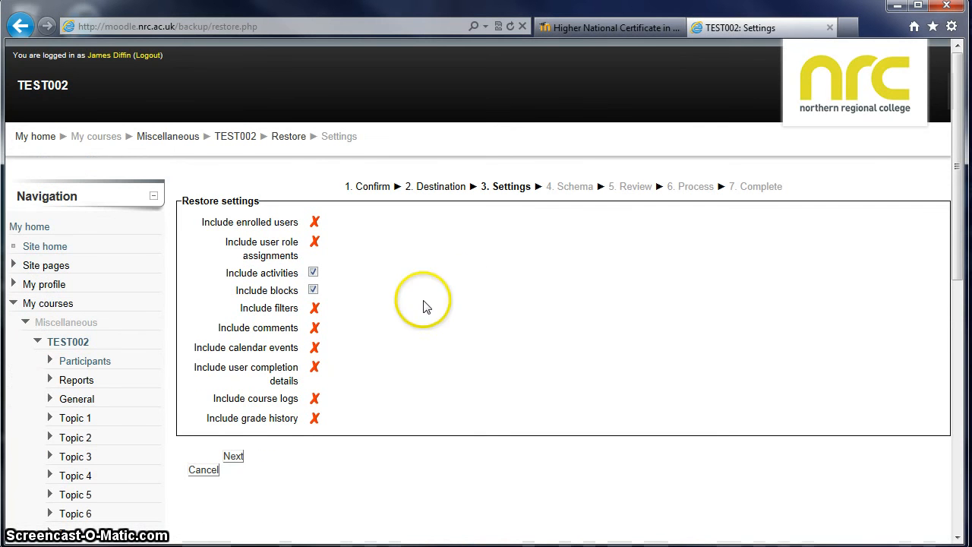
- Accept the restore settings with activities and blocks included, and set the course start date to 31 August 2012
scroll(528, 264, "down", 2)
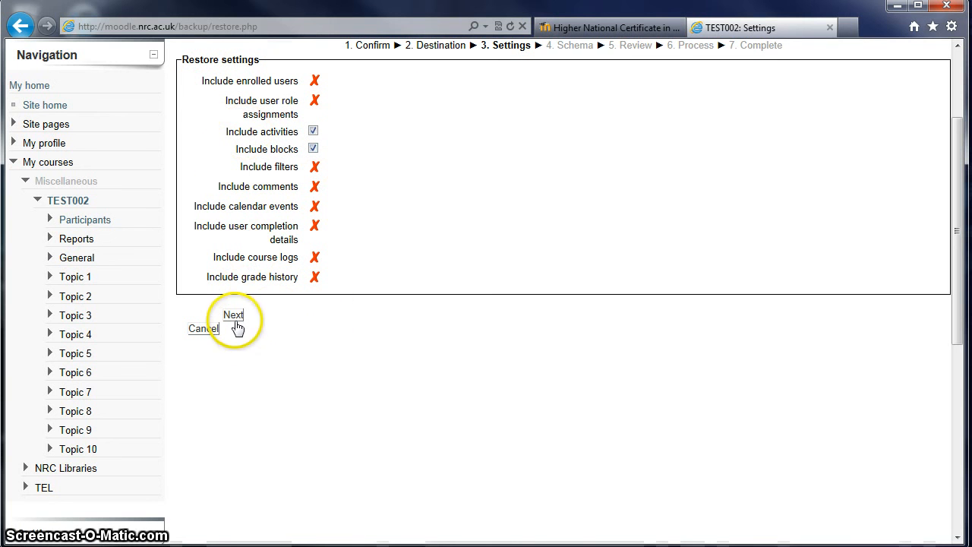
left_click(511, 455)
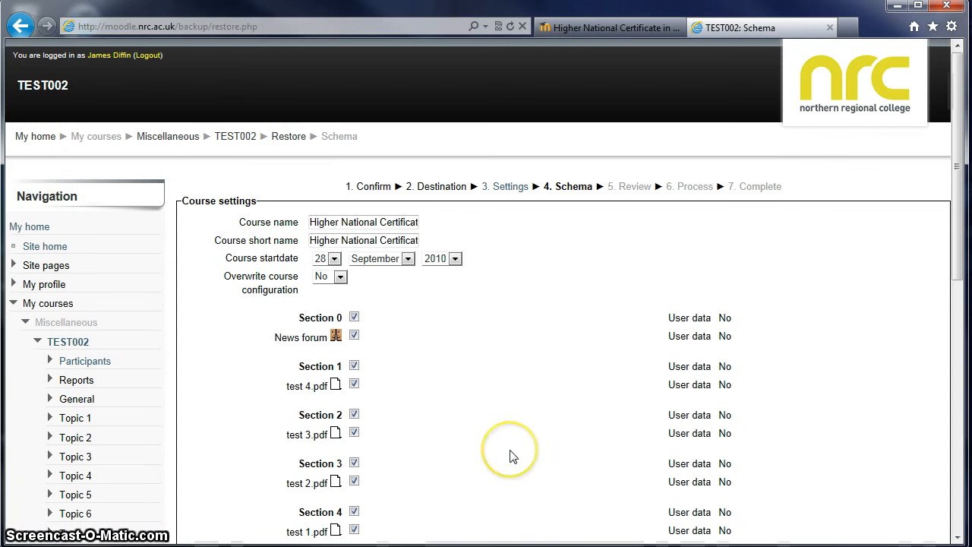
scroll(429, 402, "down", 2)
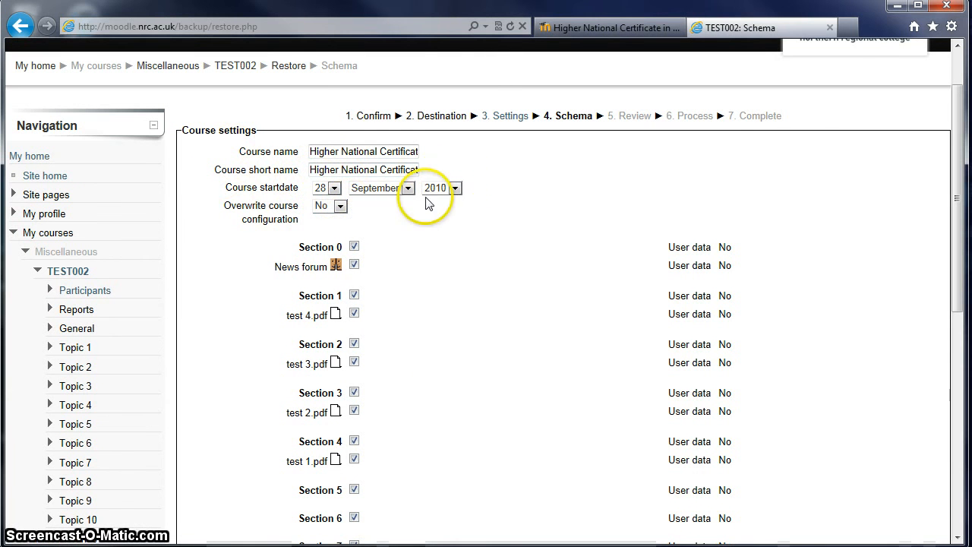
left_click(444, 192)
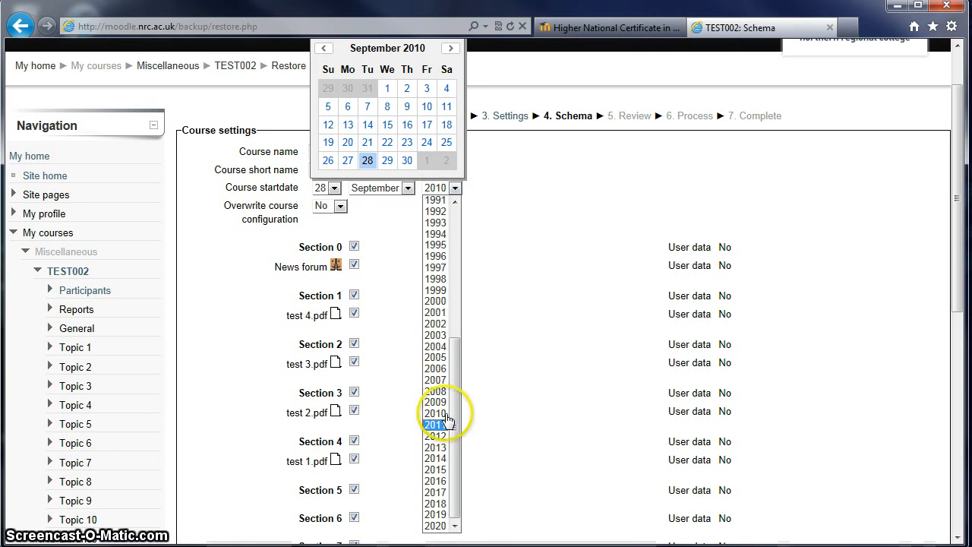
left_click(437, 438)
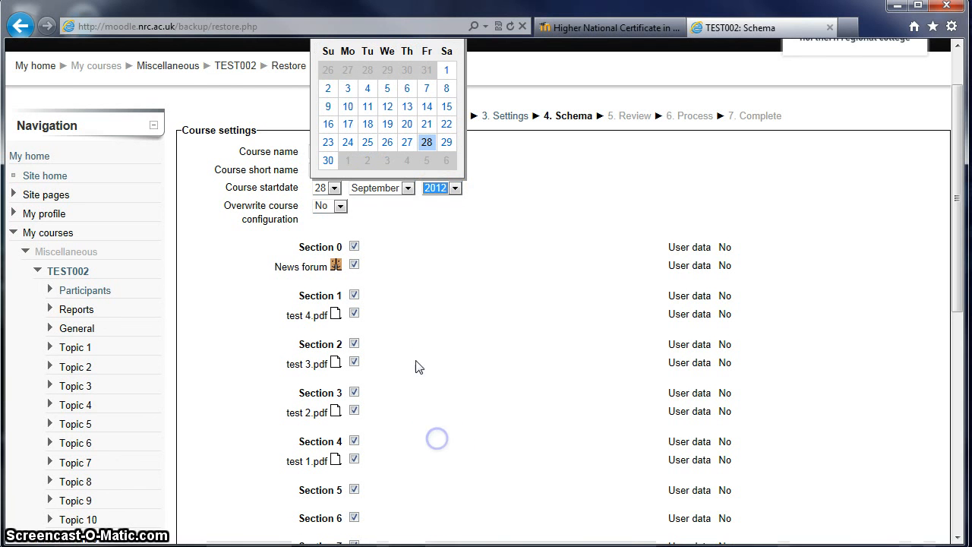
left_click(393, 191)
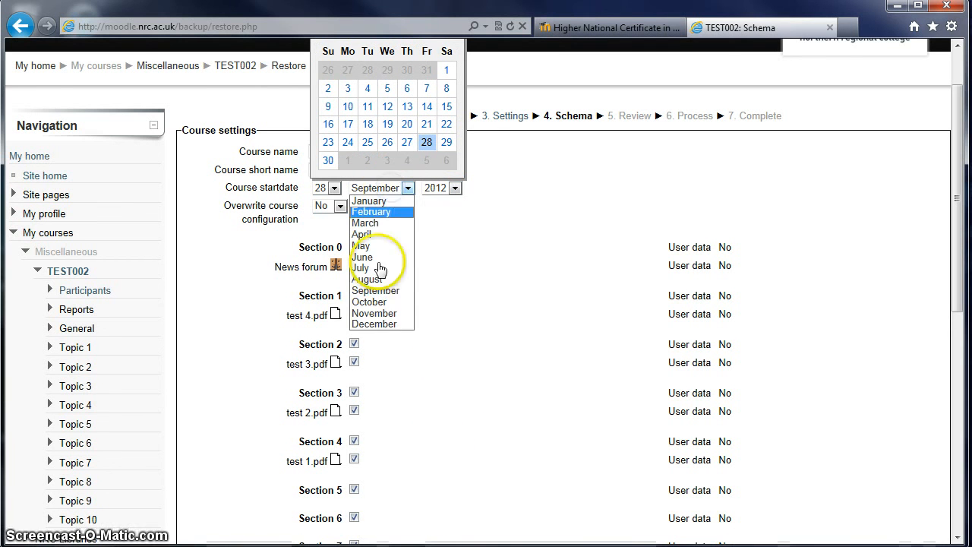
left_click(374, 281)
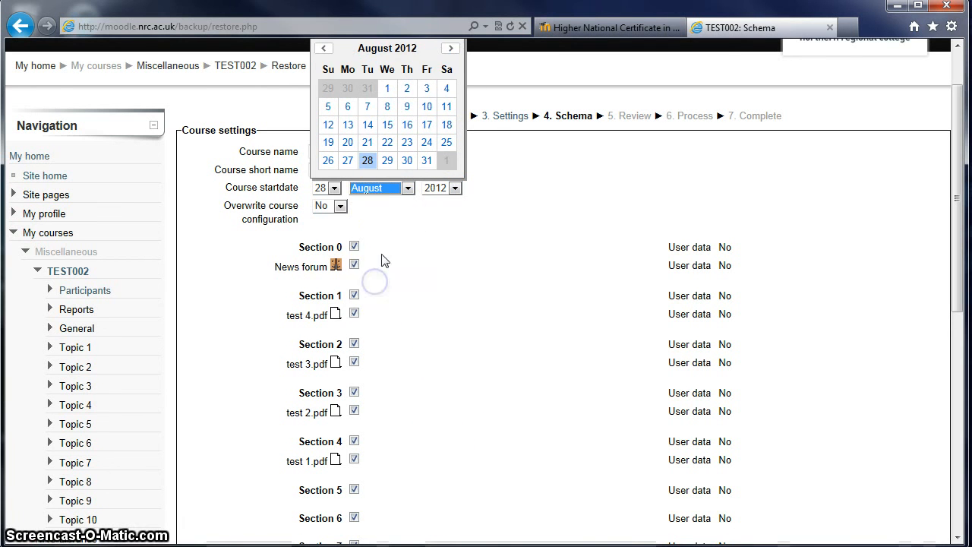
left_click(426, 161)
- Keep every section and all four test PDF files selected for the restore and continue to the review stage
scroll(424, 257, "down", 3)
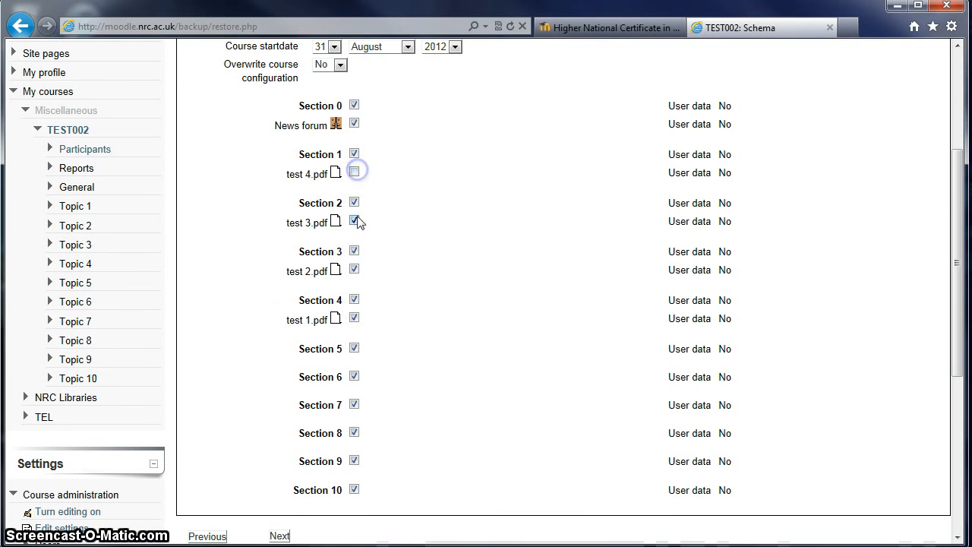
left_click(354, 174)
left_click(355, 220)
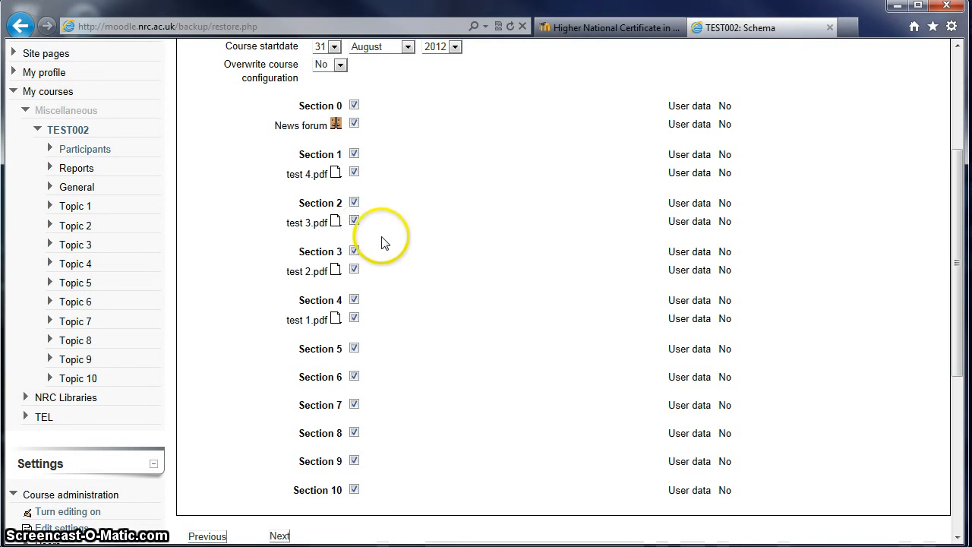
scroll(445, 304, "down", 3)
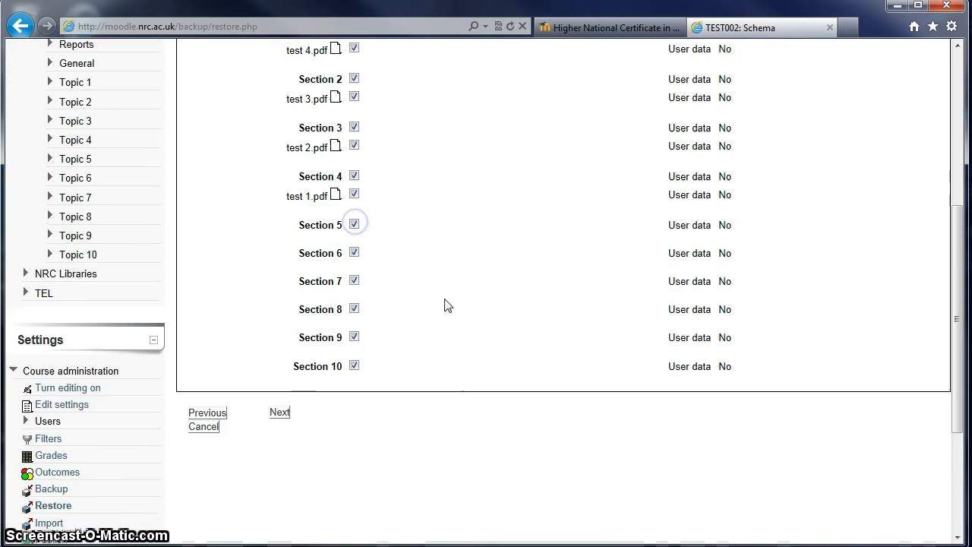
left_click(280, 325)
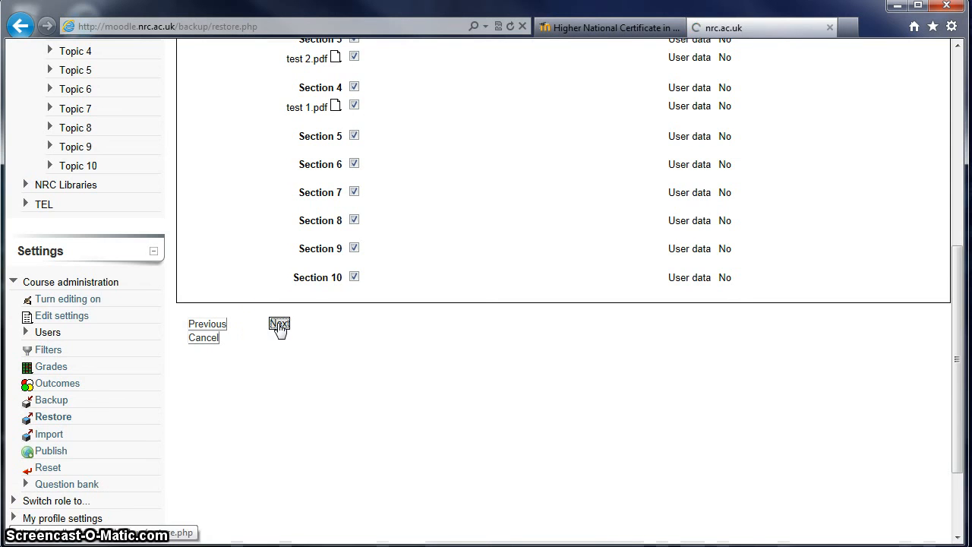
- Review the summary of course settings and included sections, and perform the restore
scroll(291, 304, "down", 7)
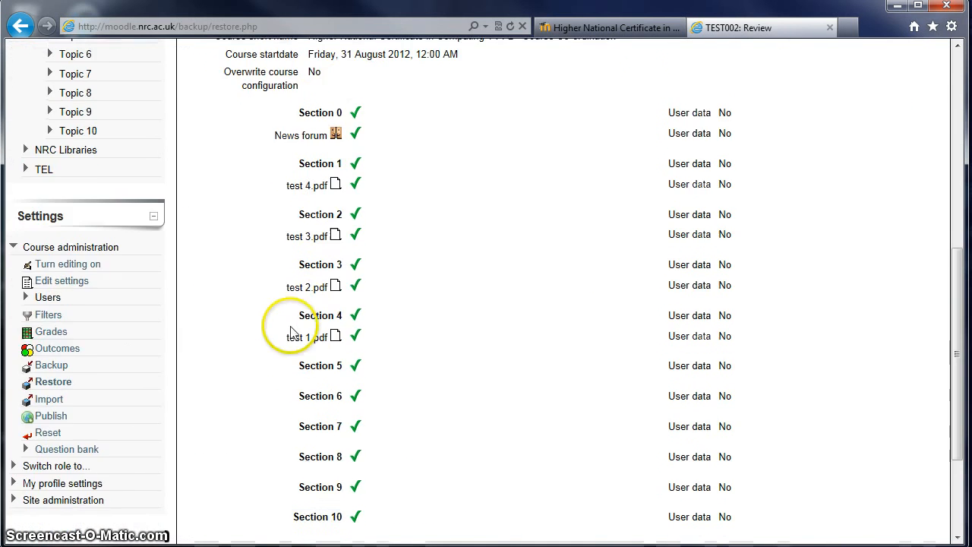
scroll(291, 332, "down", 3)
scroll(310, 202, "up", 4)
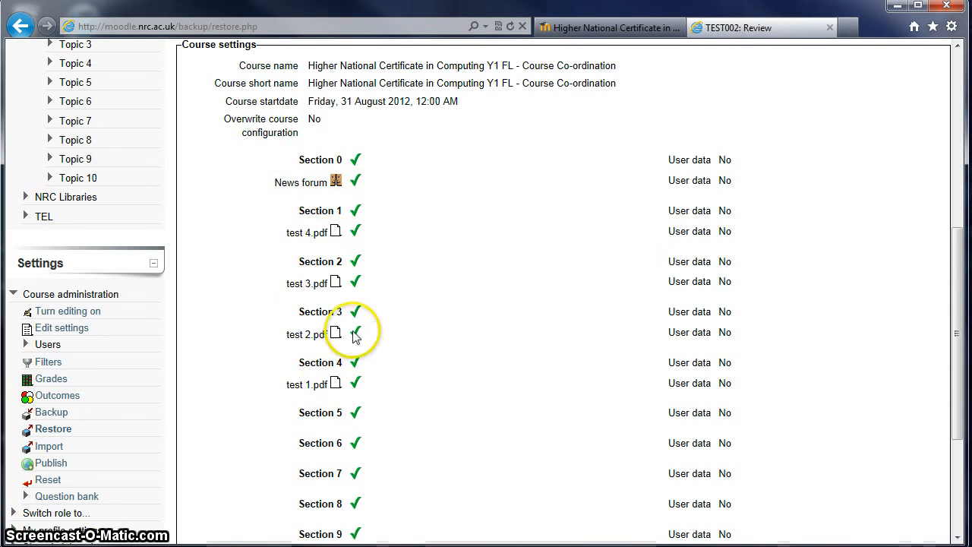
scroll(355, 336, "down", 3)
left_click(303, 400)
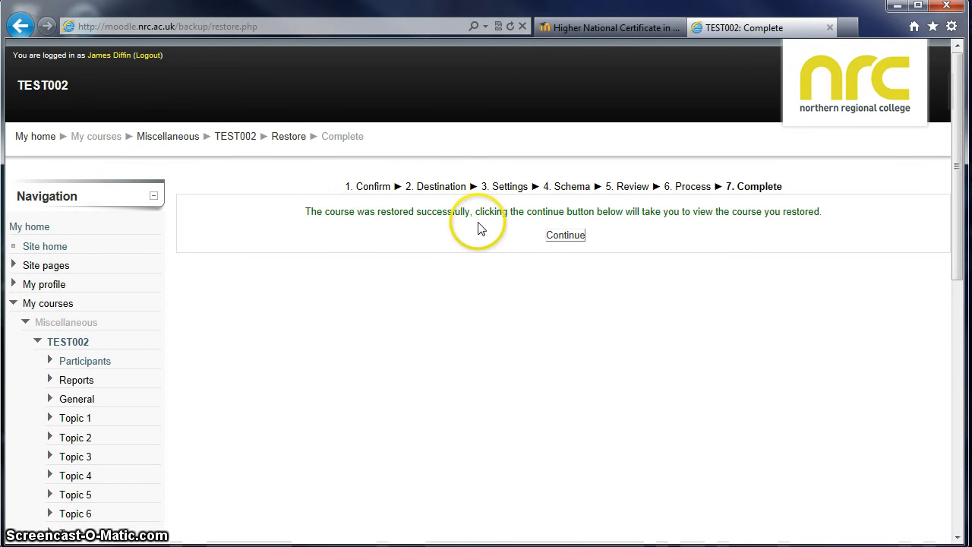
- Open the restored TEST002 course and check its topics and files, glancing back at the old Moodle server's backupdata folder
left_click(572, 238)
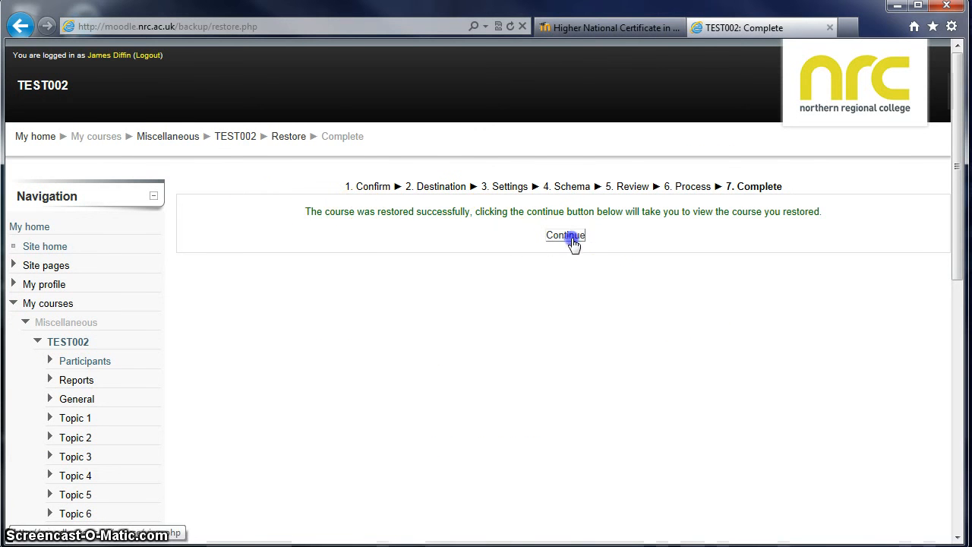
scroll(483, 322, "down", 3)
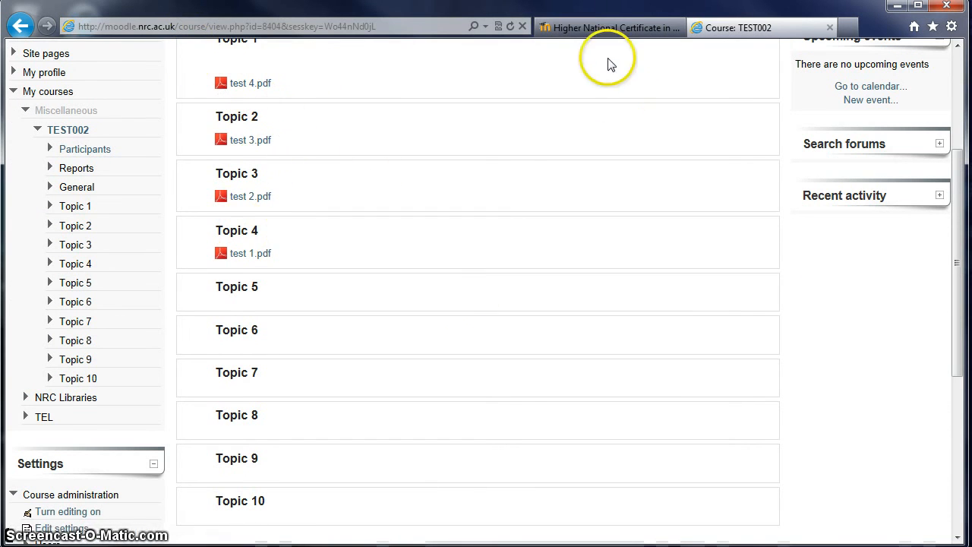
left_click(597, 30)
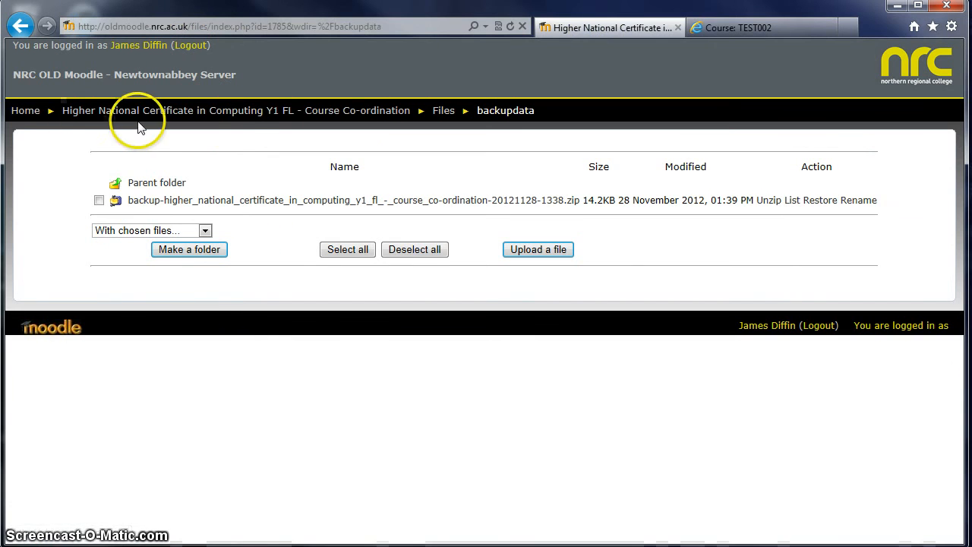
left_click(733, 28)
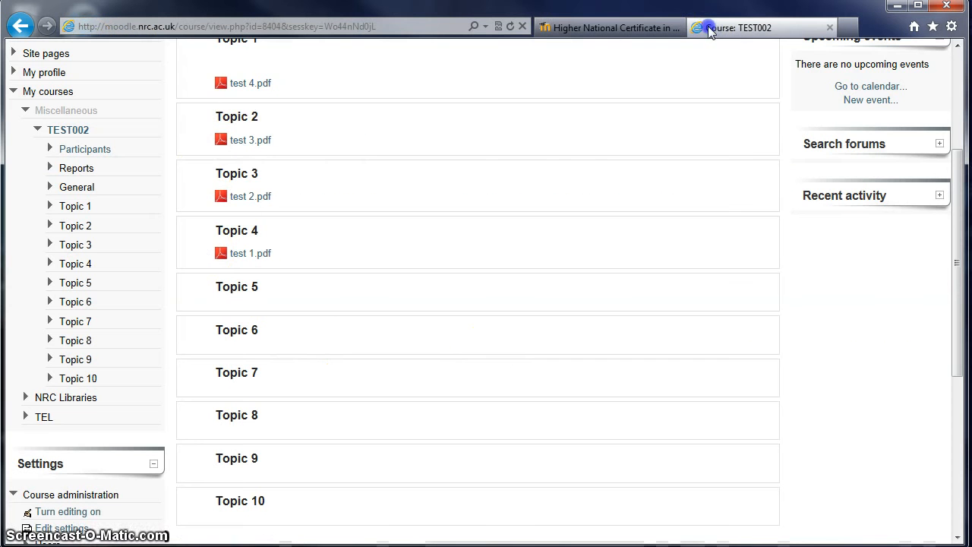